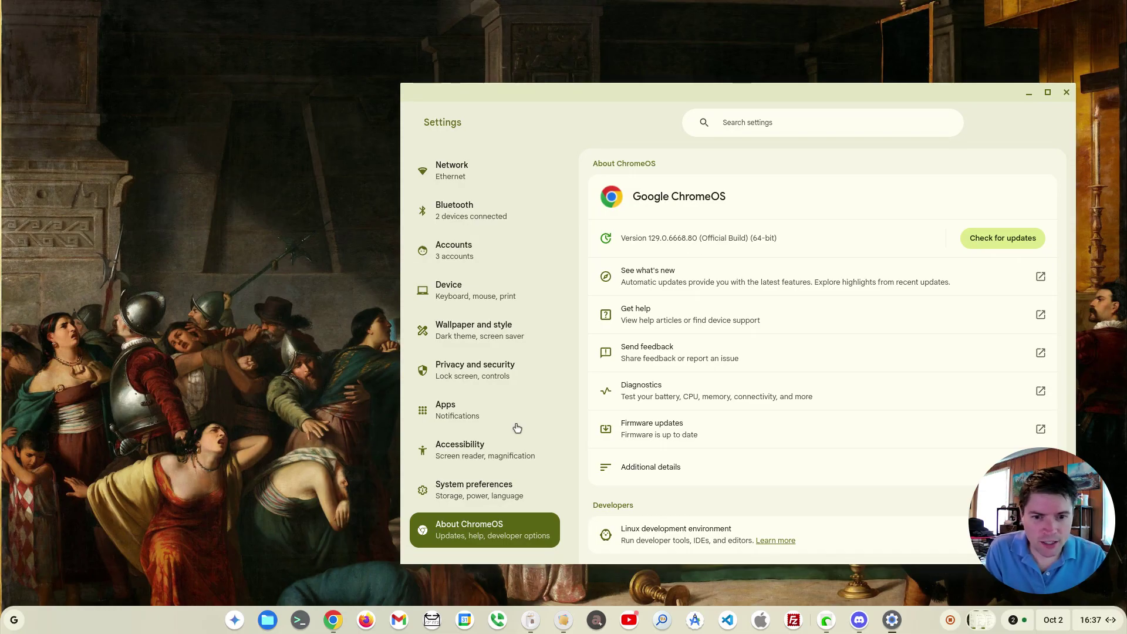
Step: In System preferences, keep the Welcome Recap startup setting at 'Ask every time'
left_click(457, 487)
scroll(757, 282, "down", 2)
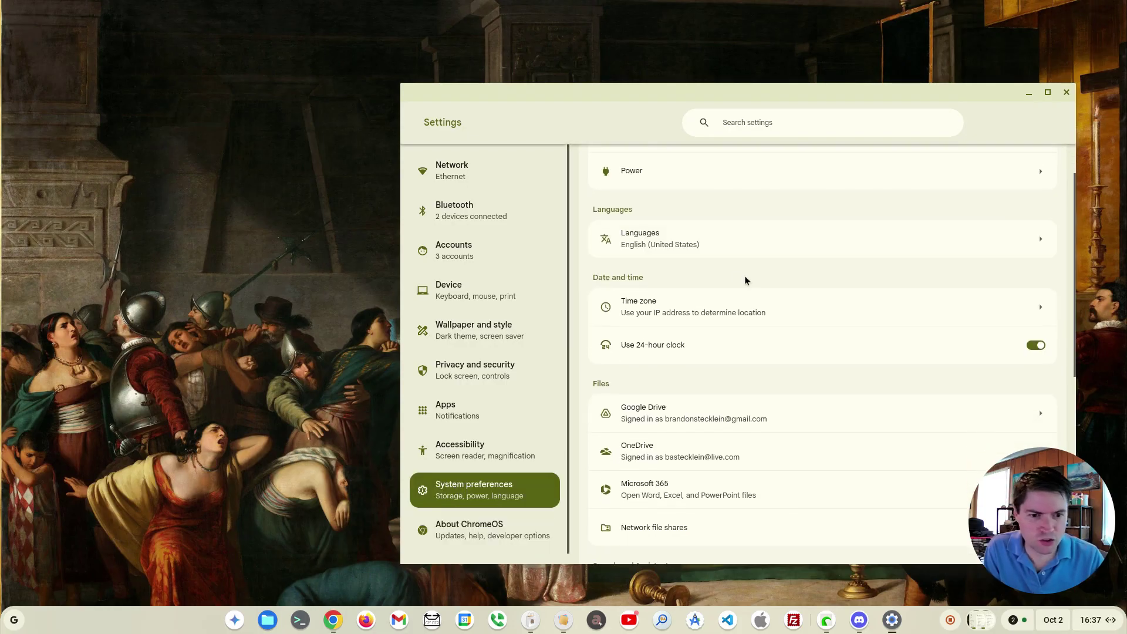
scroll(746, 282, "down", 7)
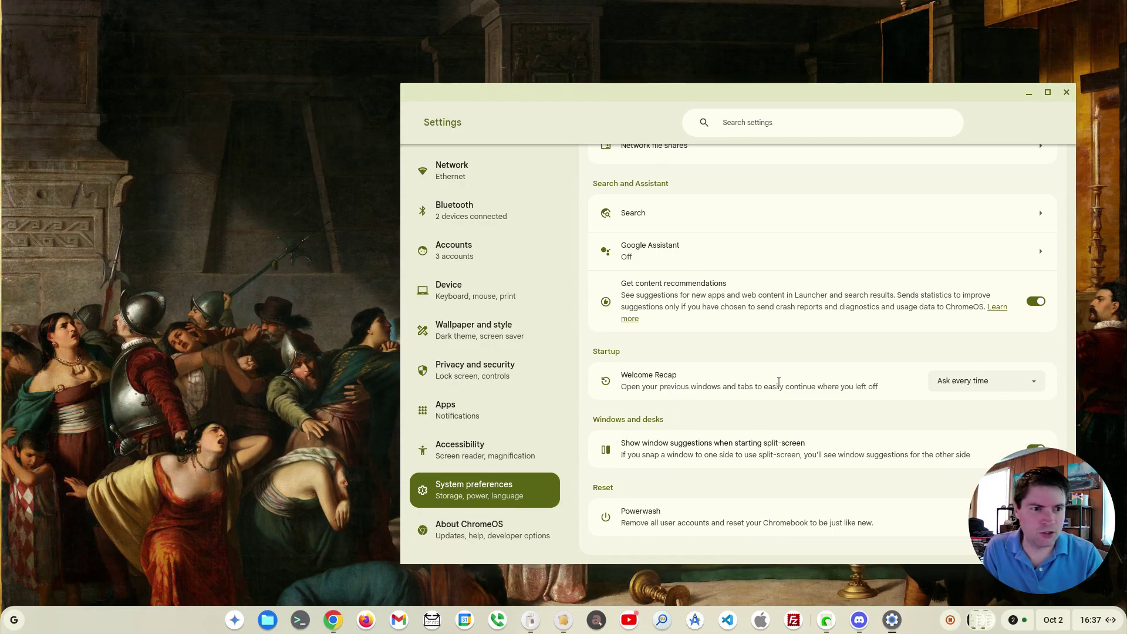
left_click(1009, 381)
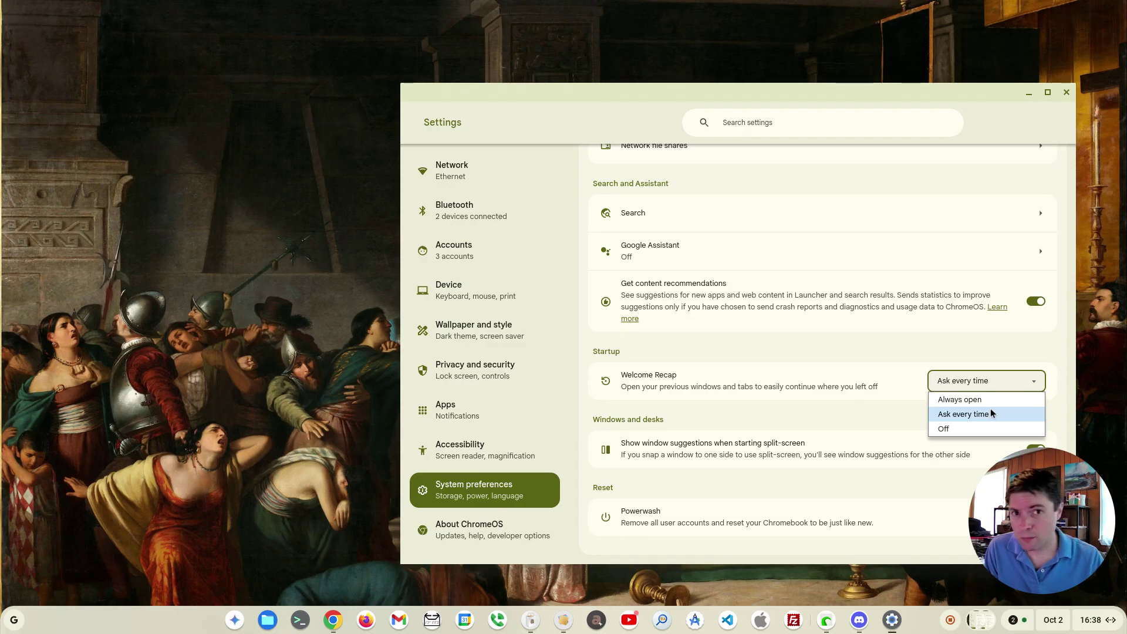
left_click(991, 413)
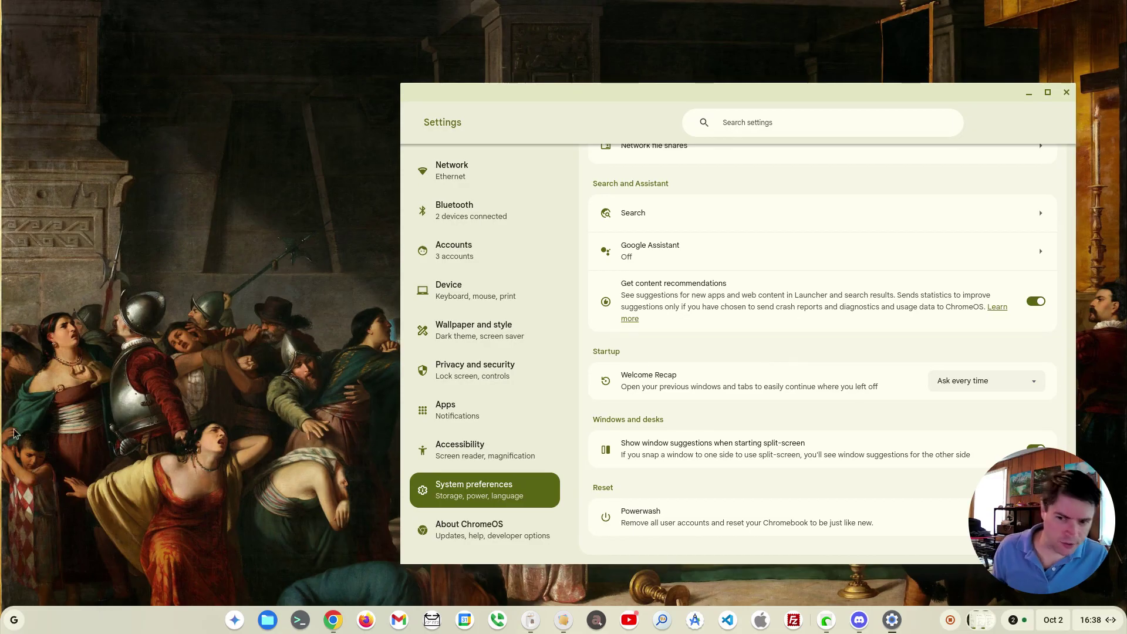
Step: Launch the Typepad app from the launcher search
left_click(15, 620)
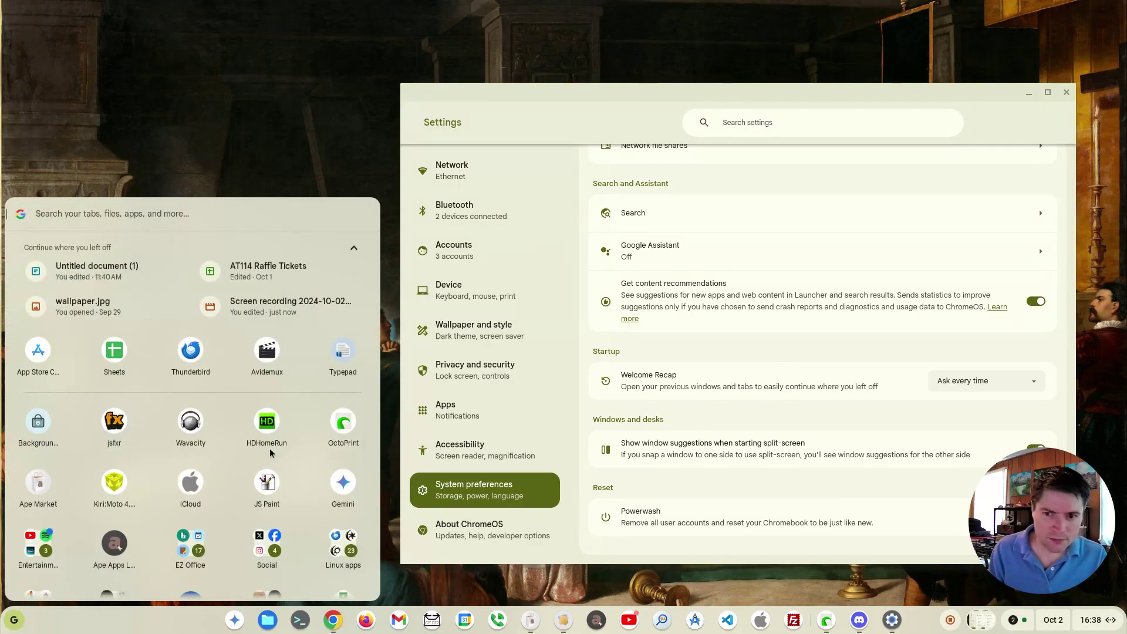
type("typepad")
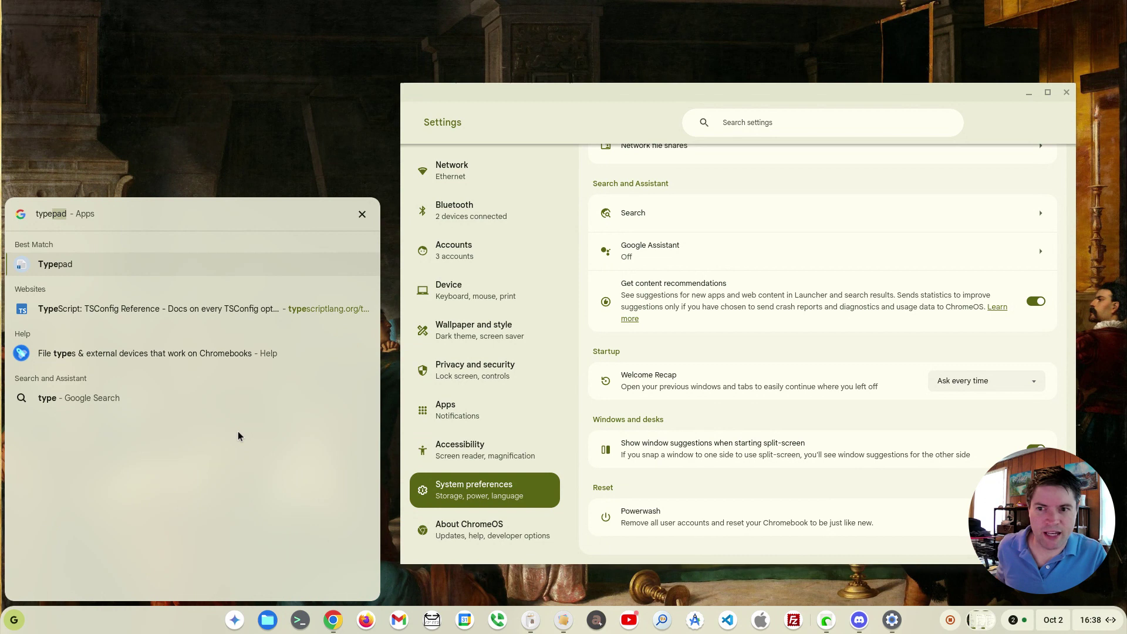
key("Return")
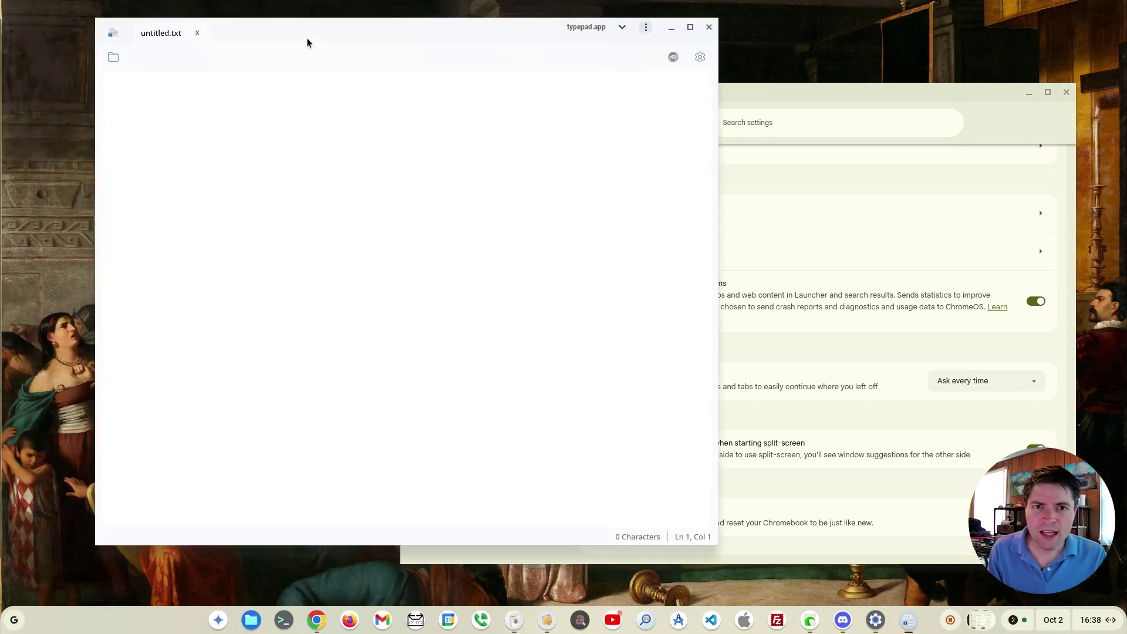
Step: Type a line of placeholder text, start a new line, and bring up Quick Insert
type("fdlkj lsdkjhasd lkjasdlfkjahs dlkasjdfh")
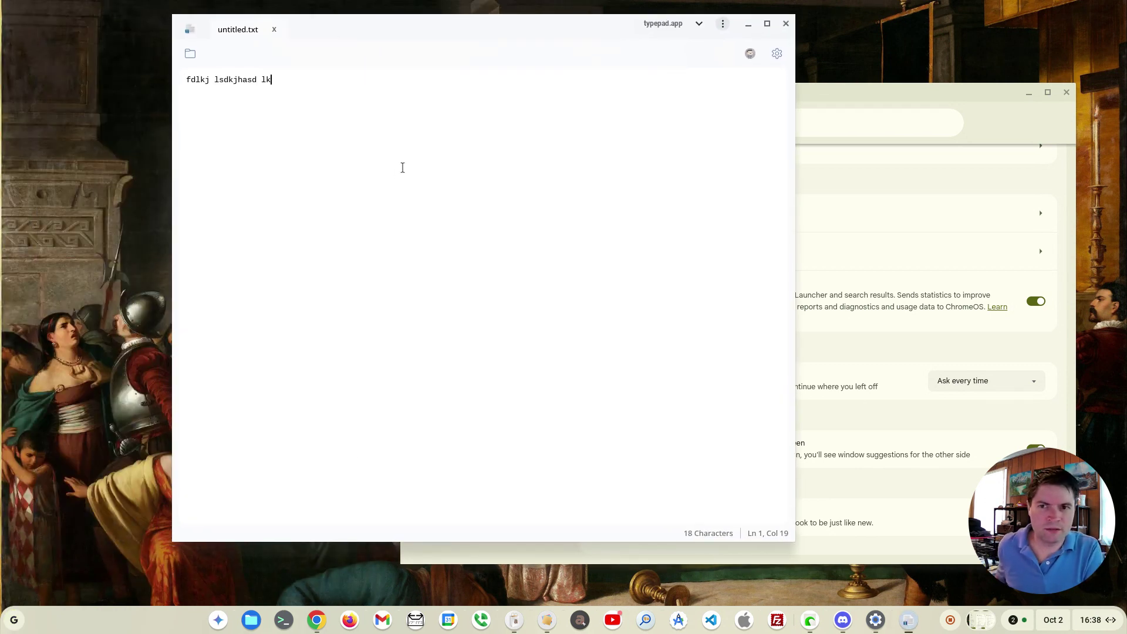
key("Return")
key("Return")
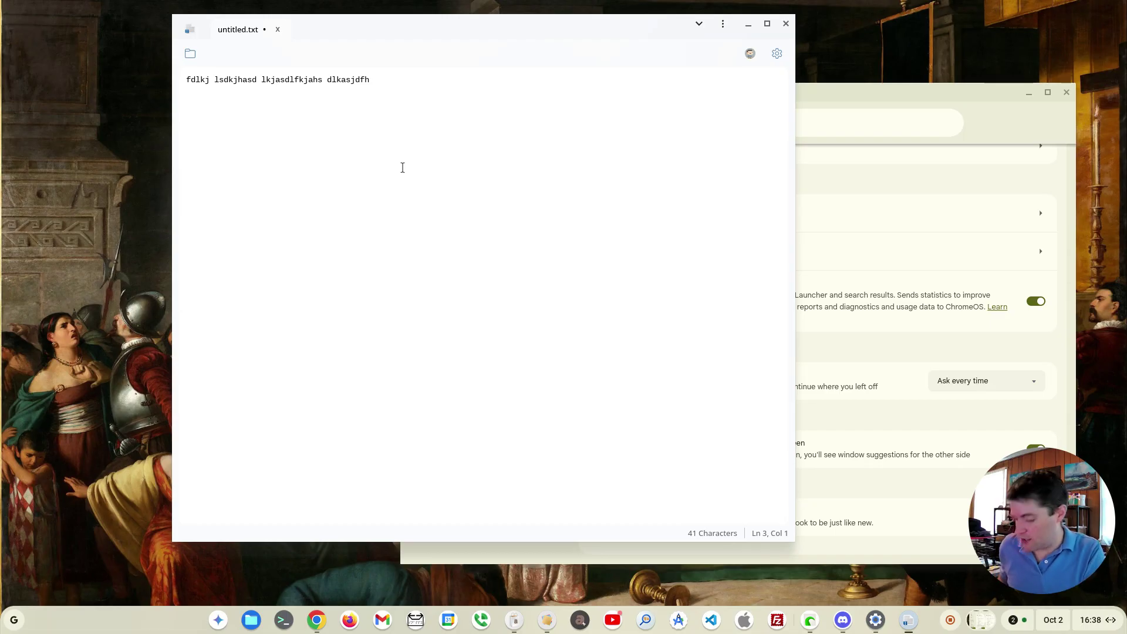
key("super+f")
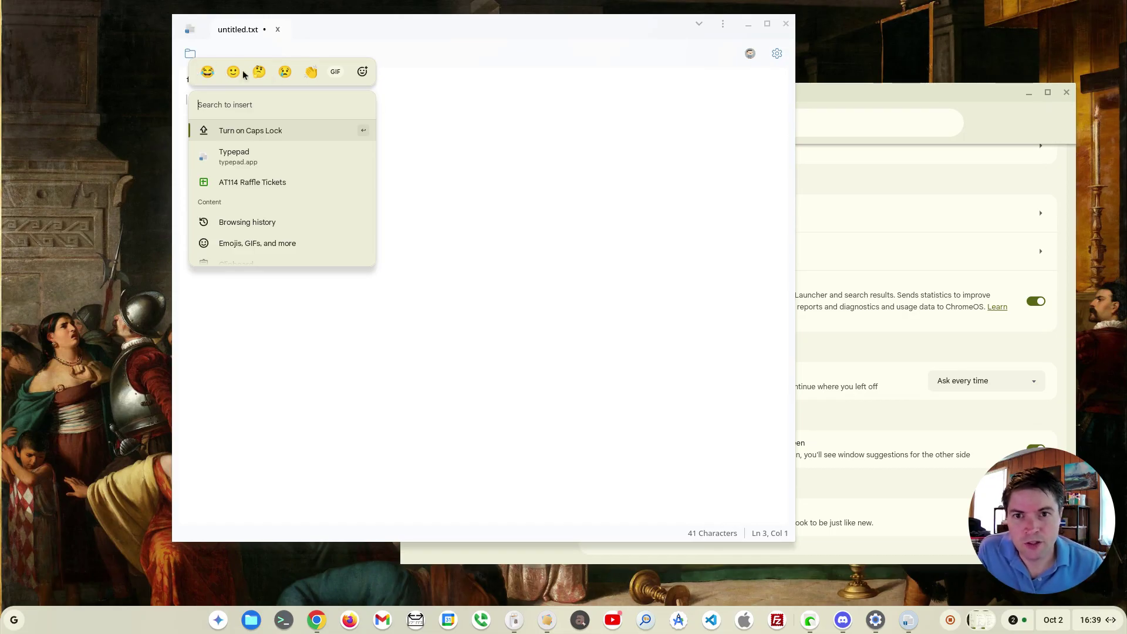
Step: Browse the GIF tab, then insert tomorrow's date, Oct 3, via Quick Insert's Date option
left_click(336, 72)
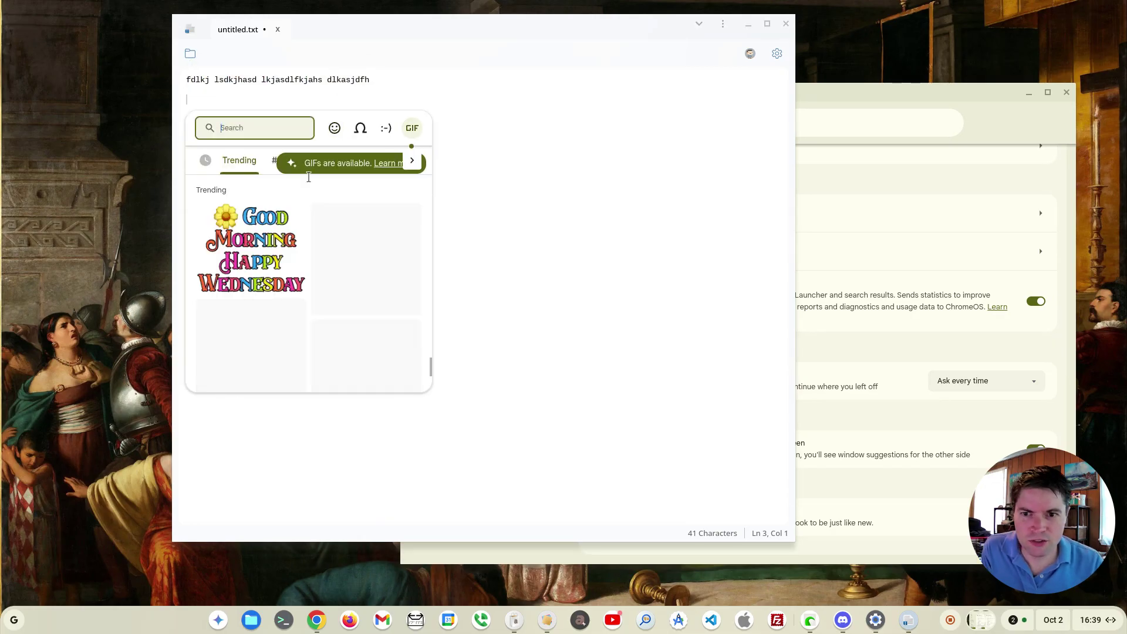
left_click(524, 183)
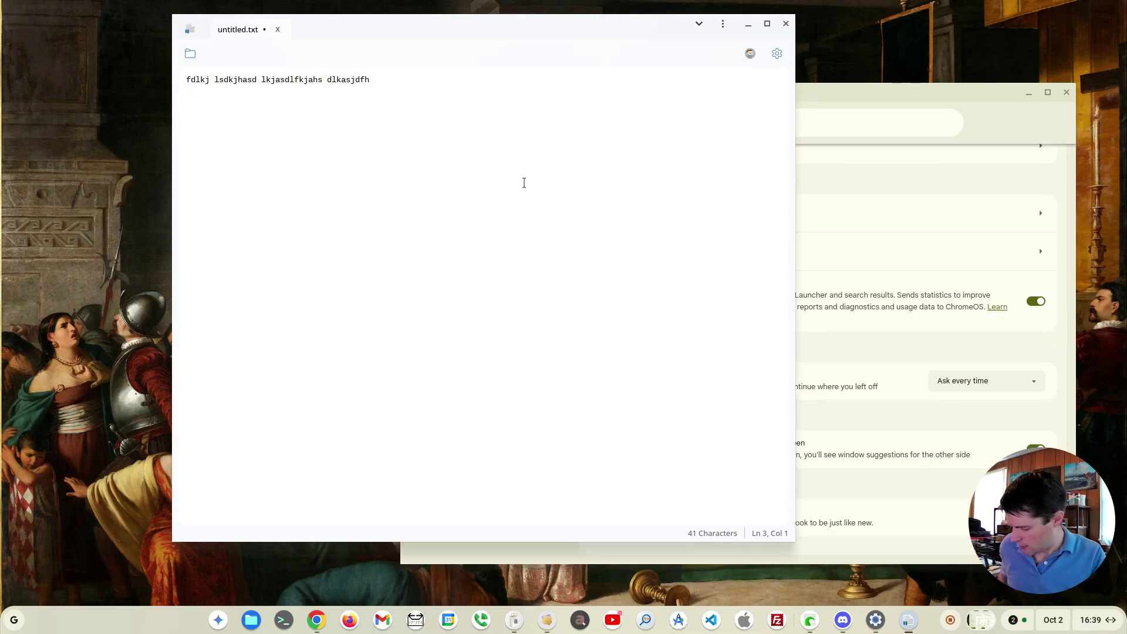
key("super+f")
scroll(282, 167, "down", 1)
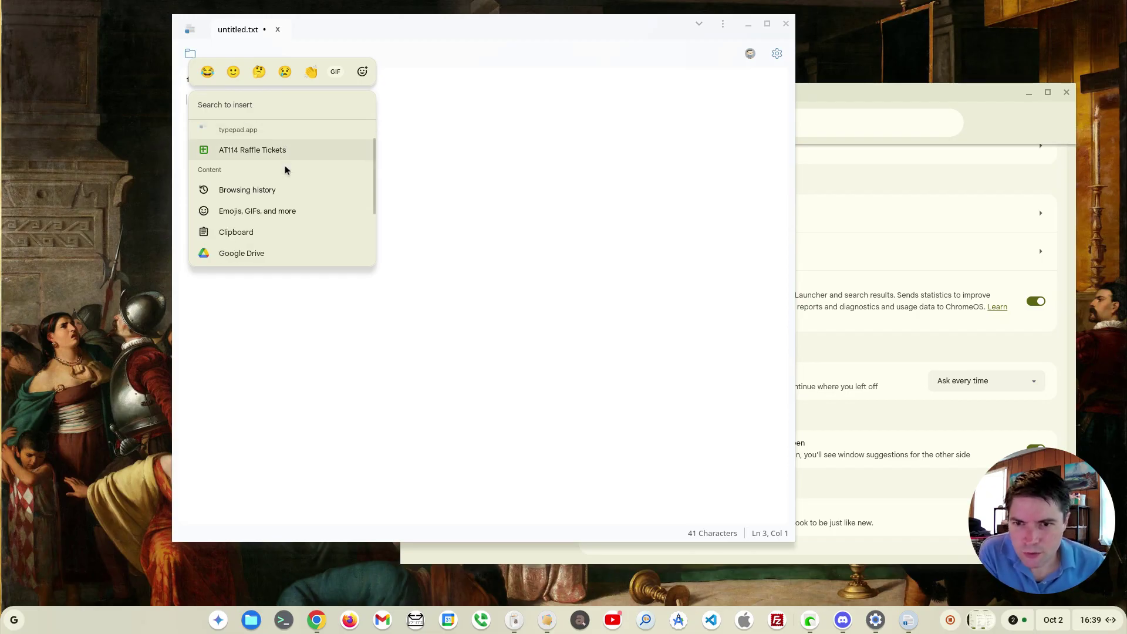
scroll(300, 194, "down", 3)
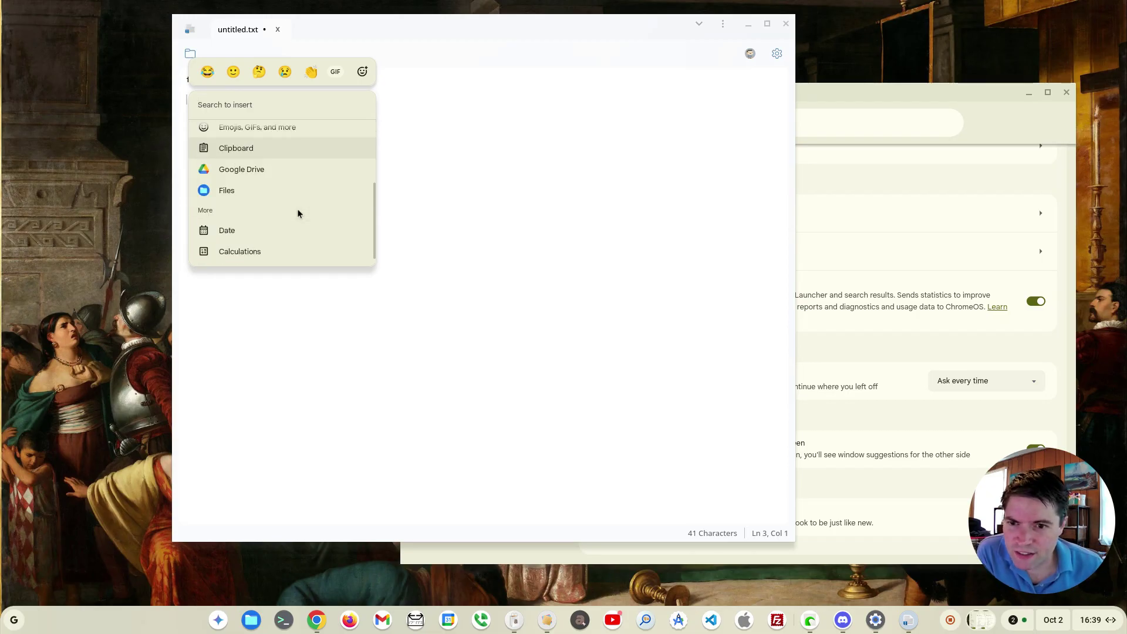
left_click(276, 228)
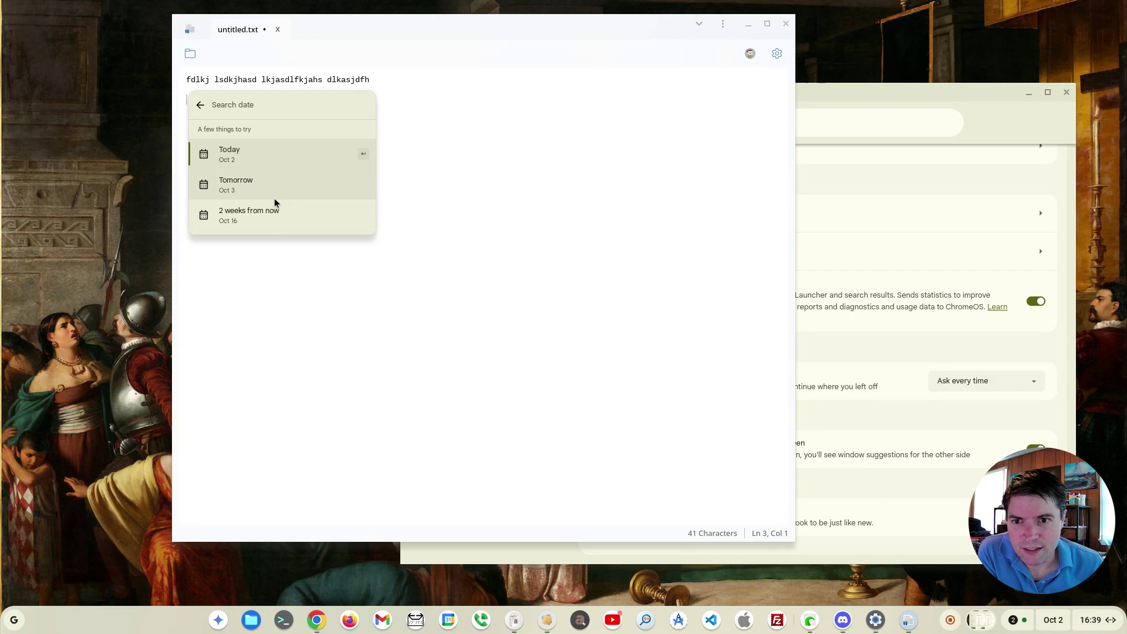
left_click(275, 196)
left_click(293, 130)
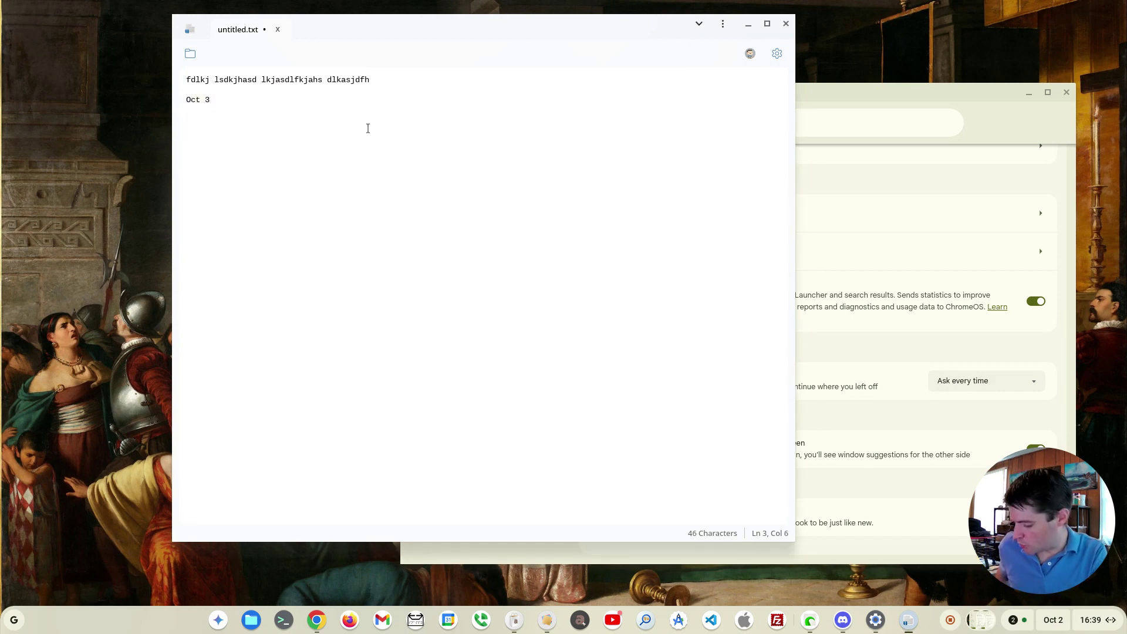
Step: Reopen Quick Insert, scroll through its options, and dismiss it
key("super+f")
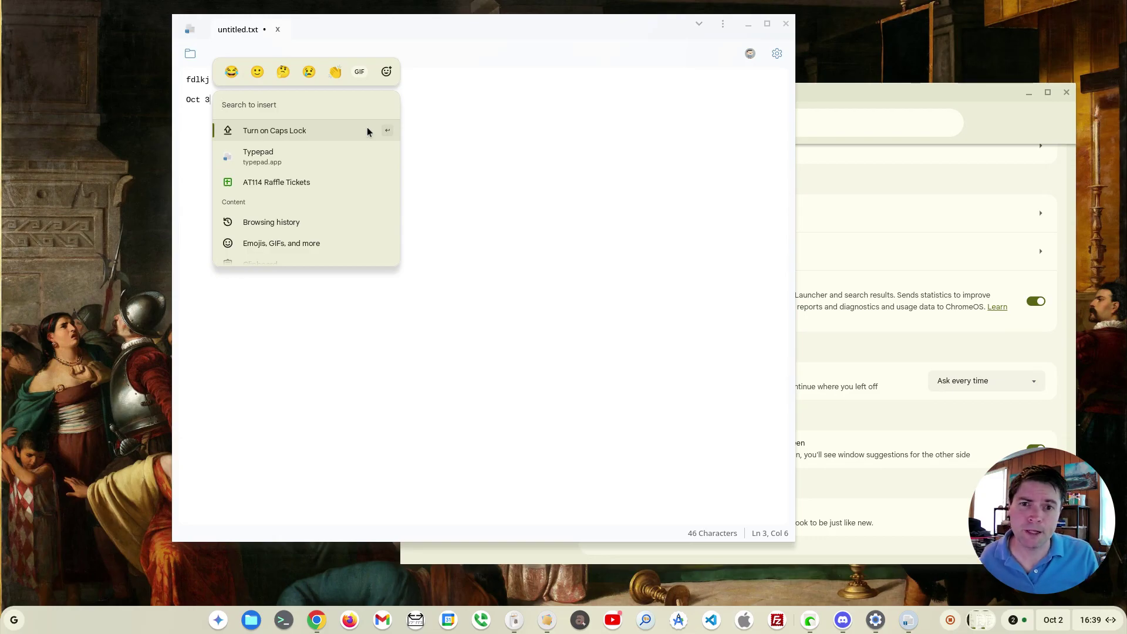
scroll(324, 214, "down", 3)
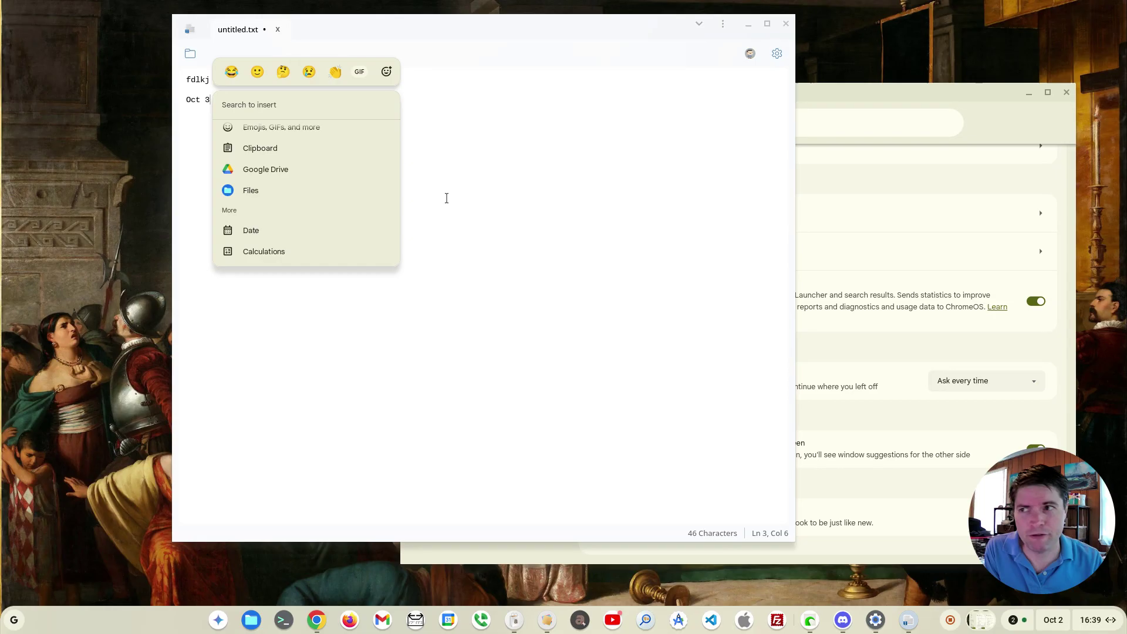
key("Escape")
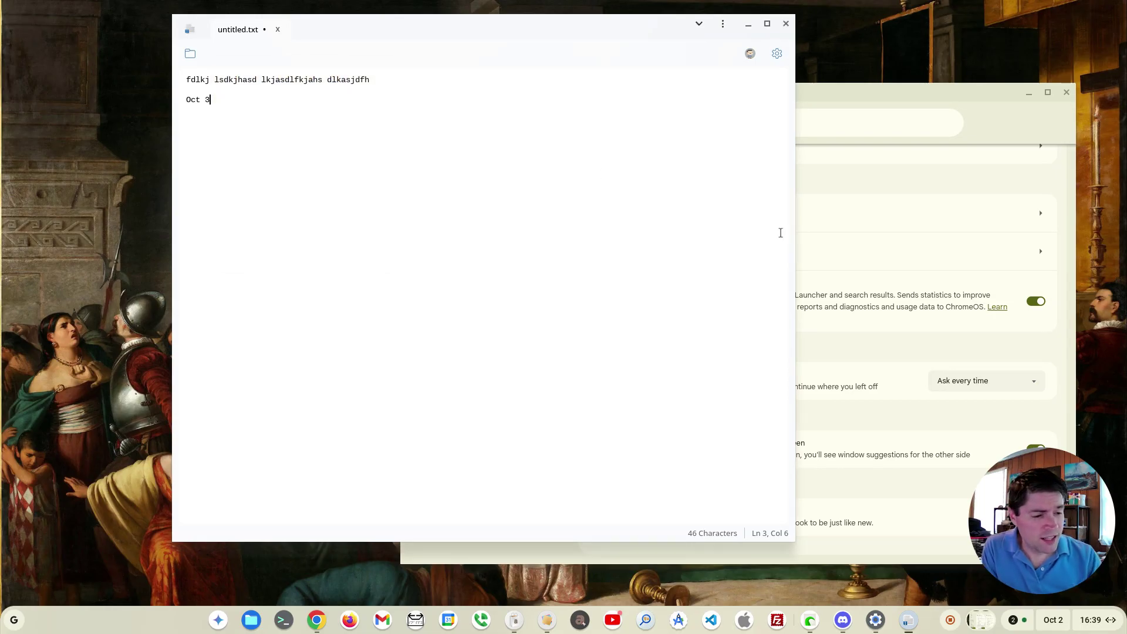
mouse_move(1100, 620)
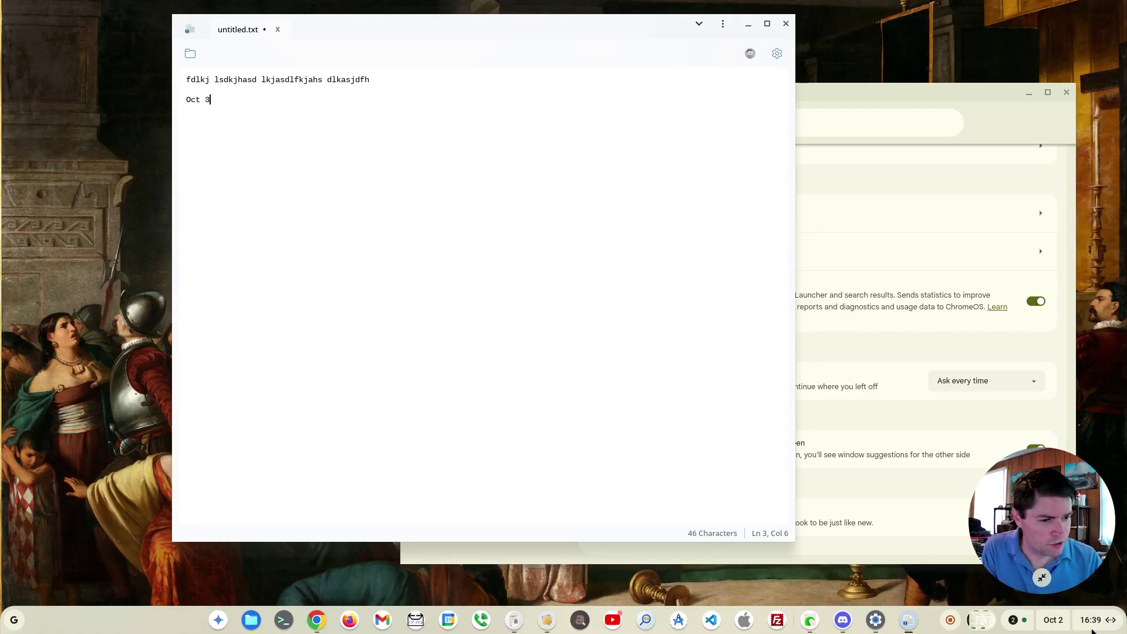
left_click(1096, 622)
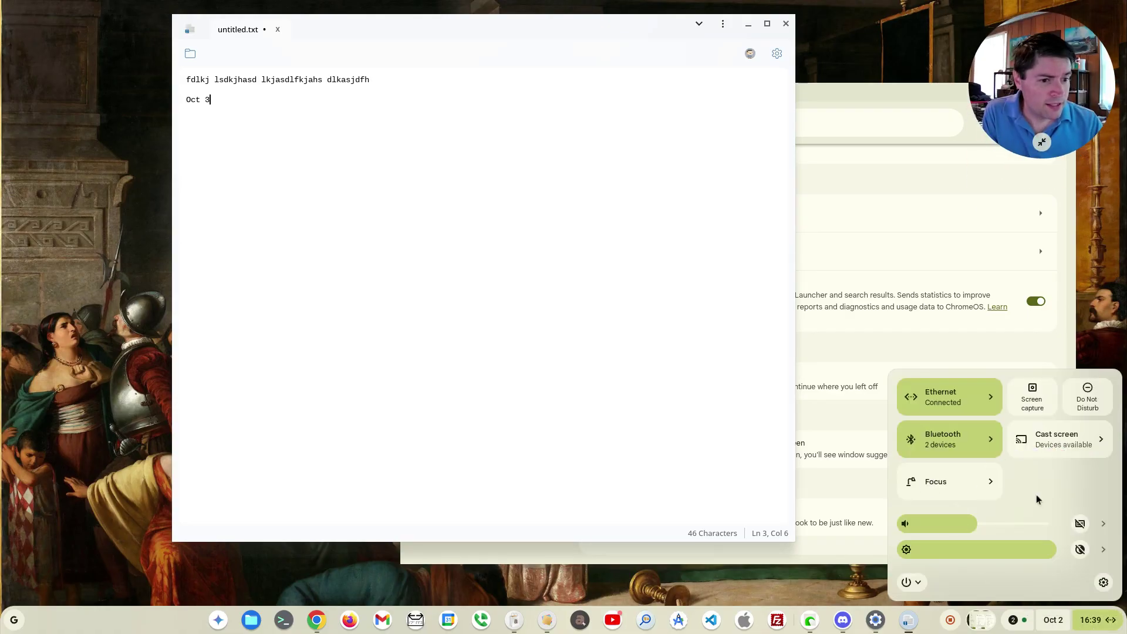
left_click(944, 492)
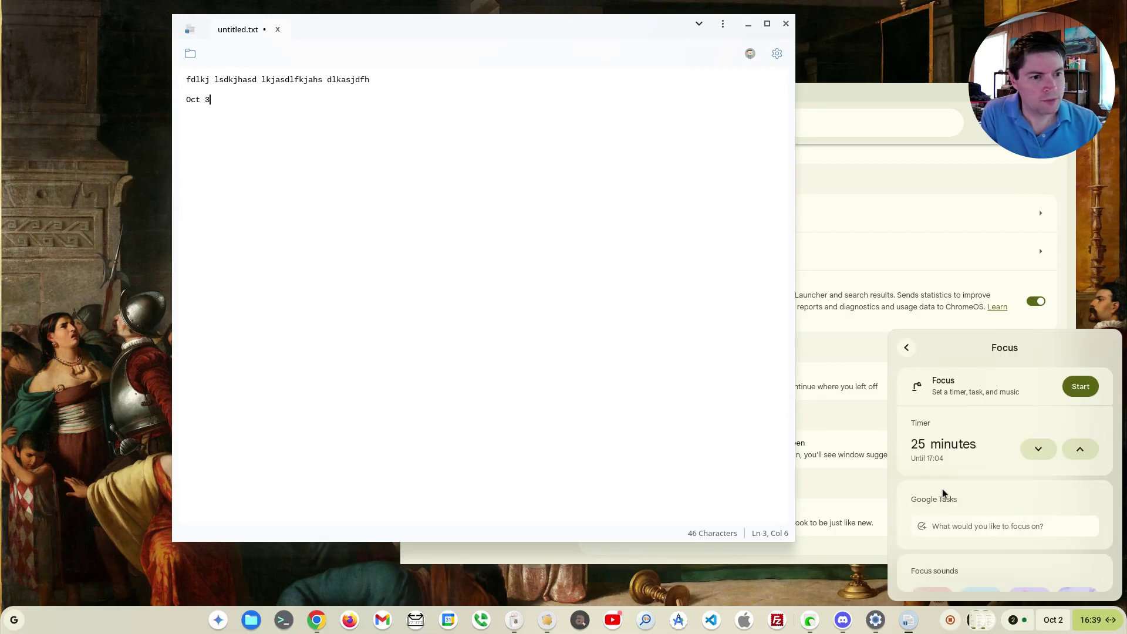
scroll(938, 414, "down", 1)
scroll(937, 414, "down", 1)
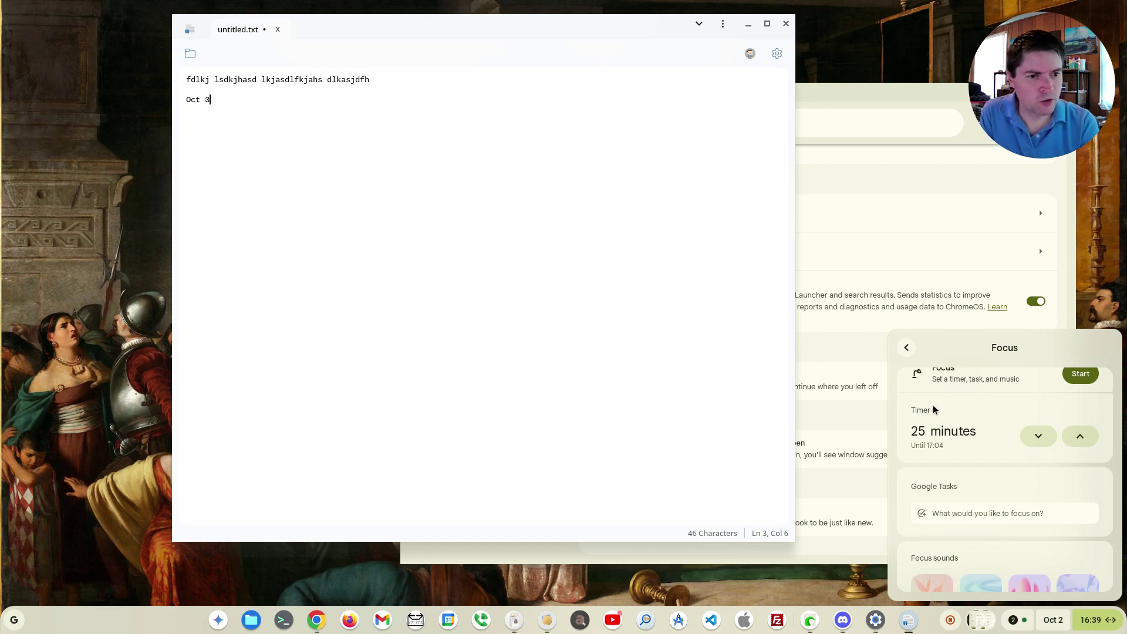
scroll(939, 423, "down", 3)
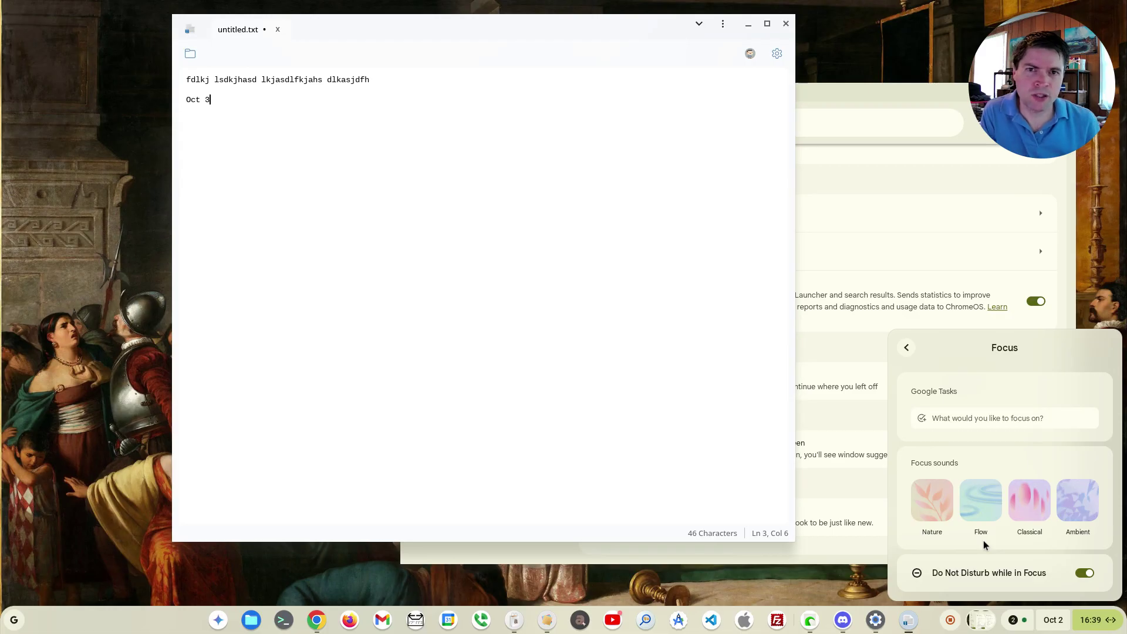
scroll(985, 501, "up", 3)
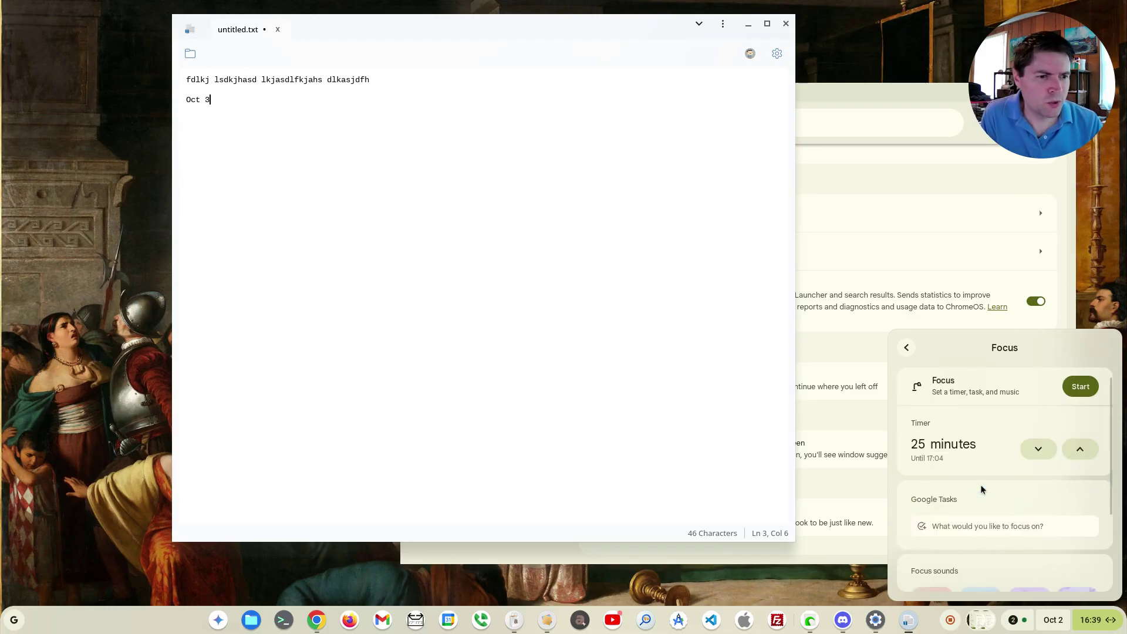
left_click(905, 346)
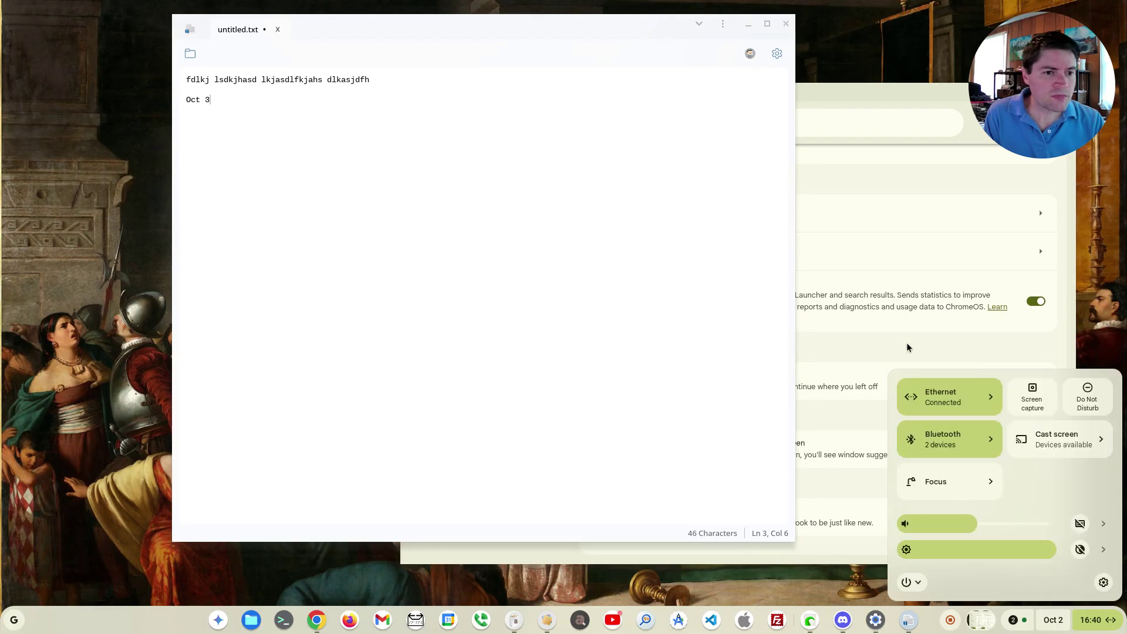
Step: Launch Gemini from the shelf, centre its window, then close it
left_click(218, 627)
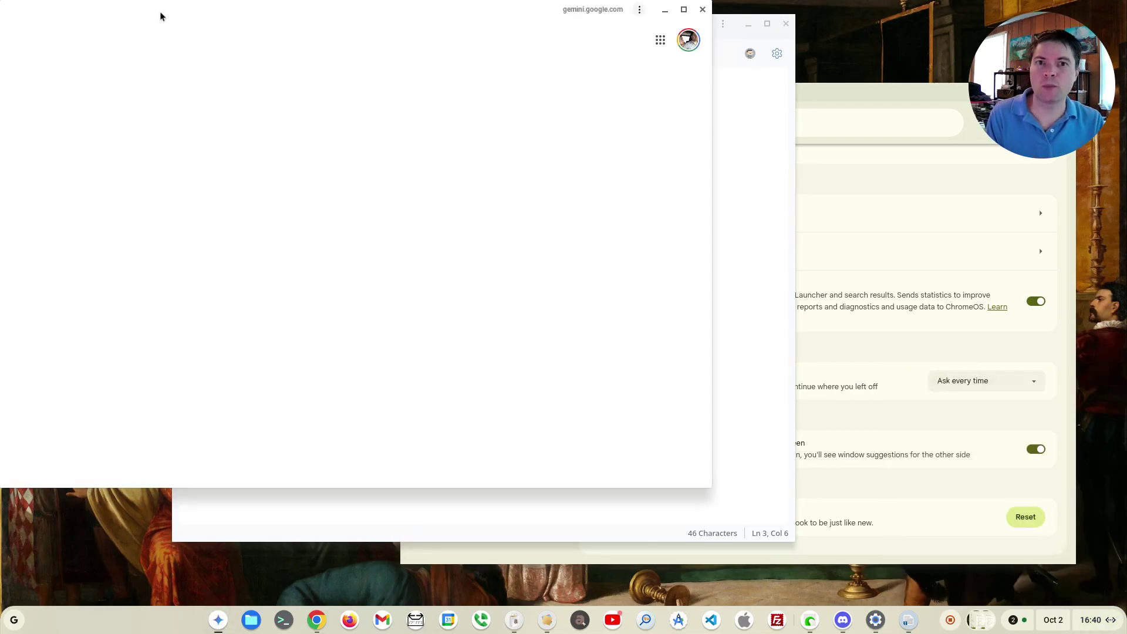
left_click_drag(148, 14, 364, 70)
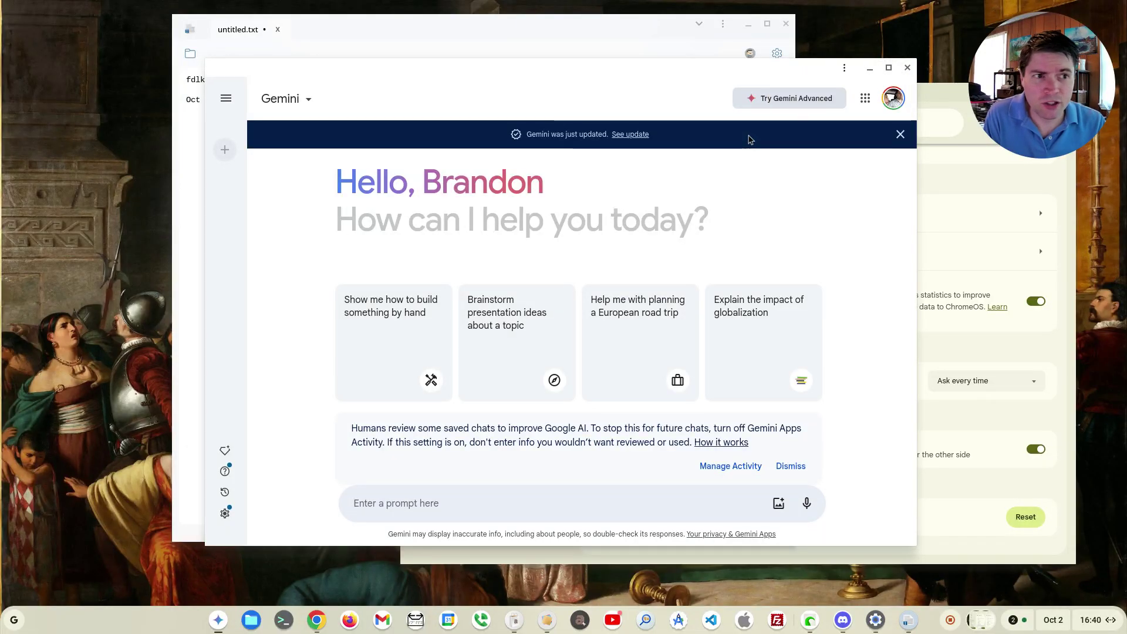
left_click(907, 66)
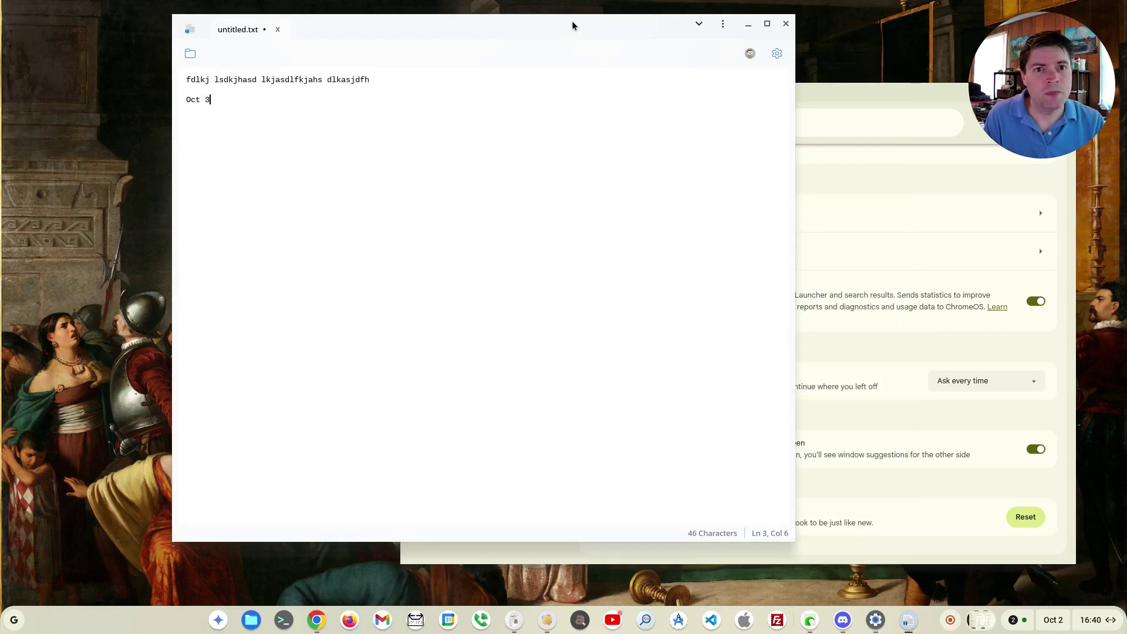
Step: Open a new Chrome window and load chrome://flags
left_click_drag(572, 20, 669, 34)
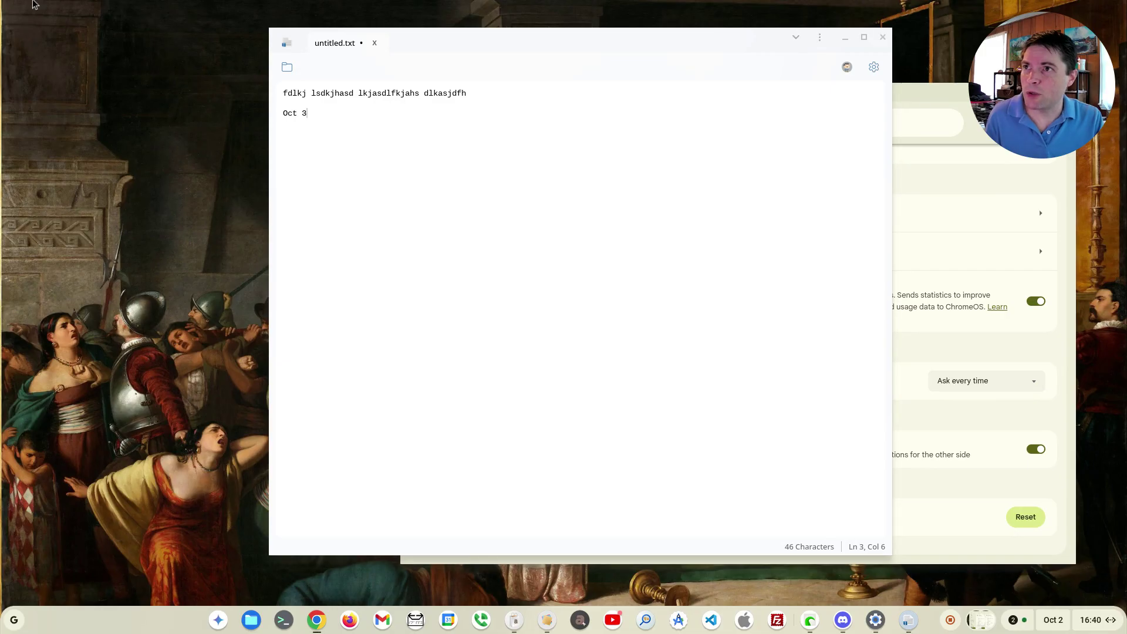
key("ctrl+n")
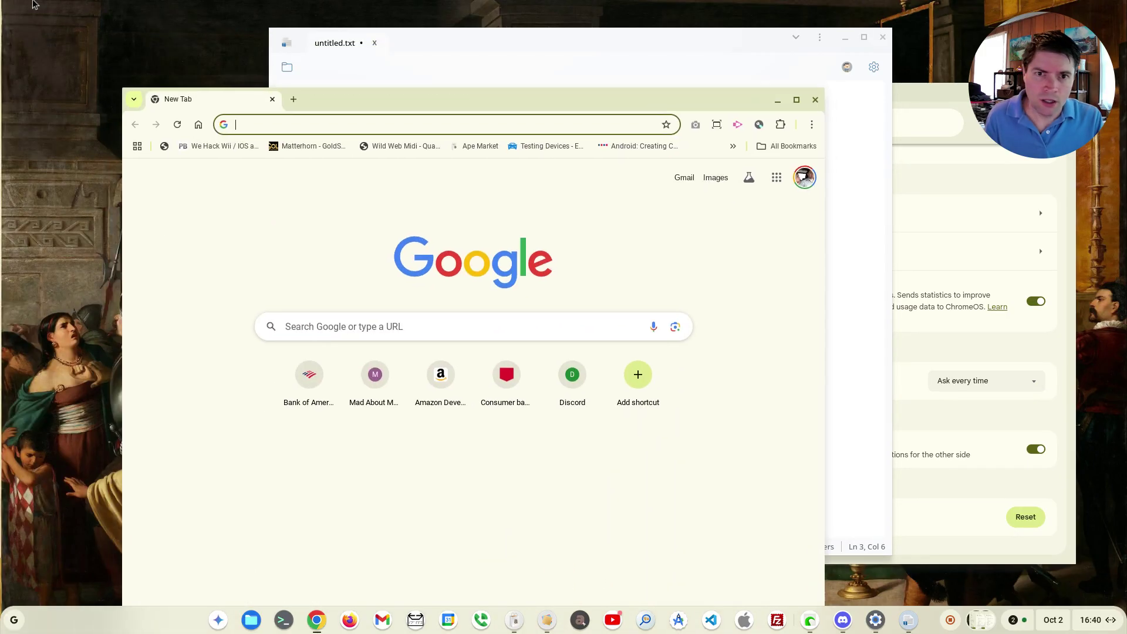
left_click_drag(641, 93, 672, 93)
left_click(584, 126)
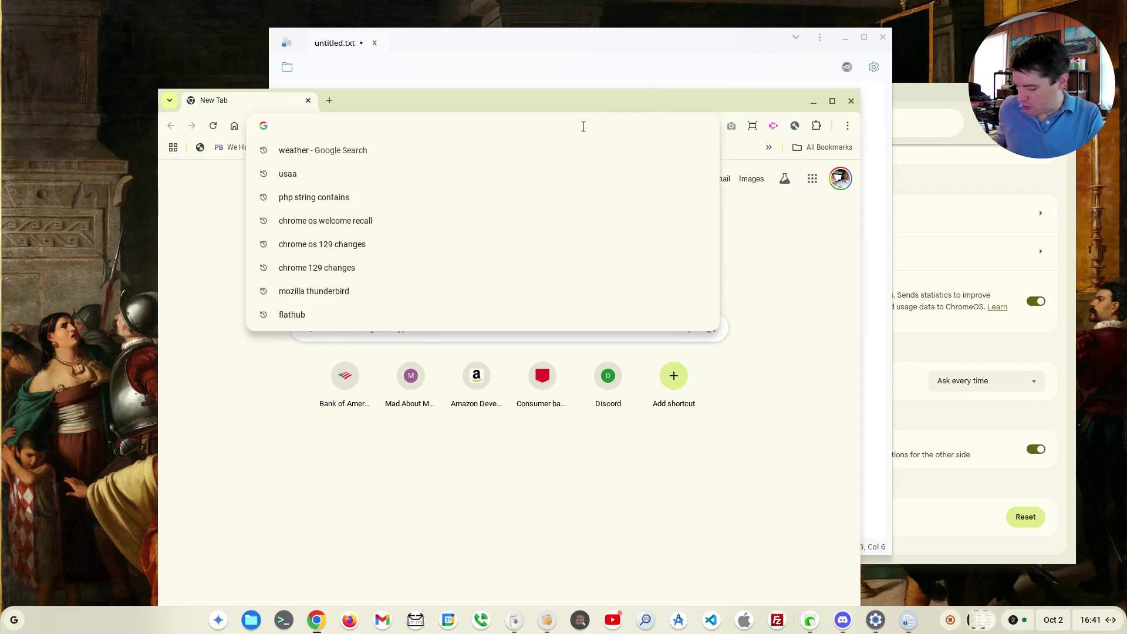
type("chrome://fl")
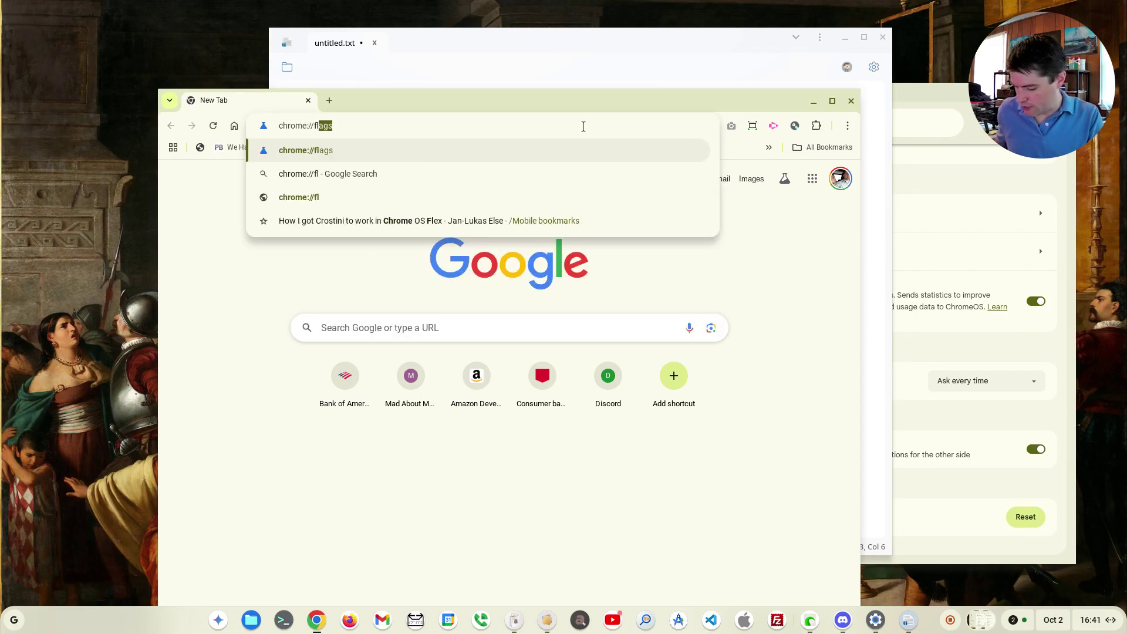
type("ags")
key("Return")
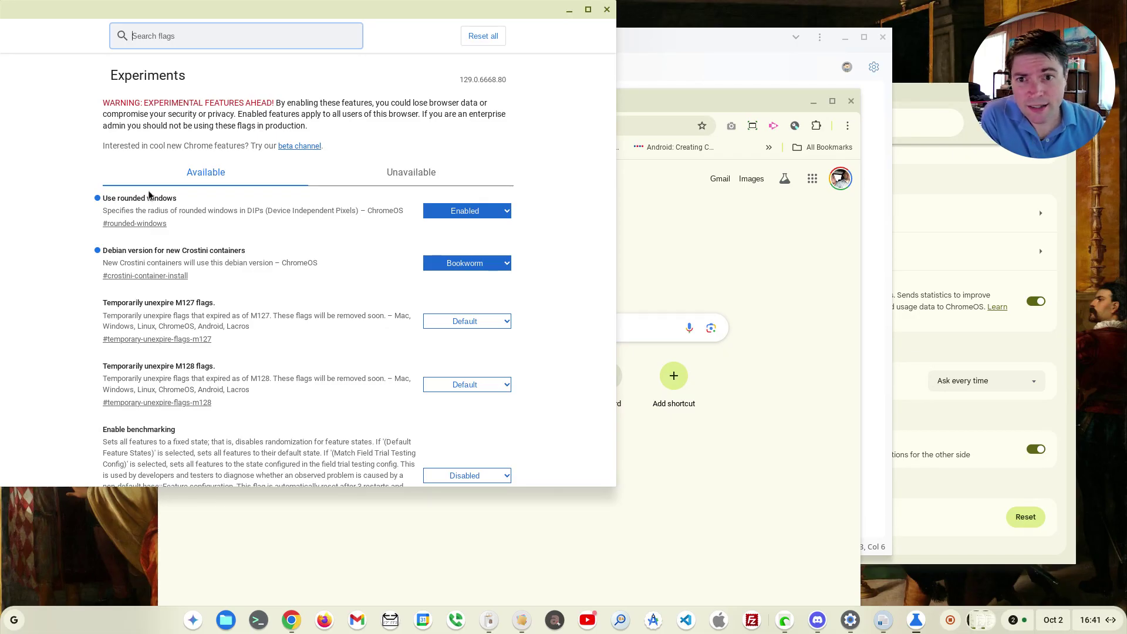
Step: Drag the flags window around to show its rounded corners, then close it
left_click_drag(423, 10, 776, 94)
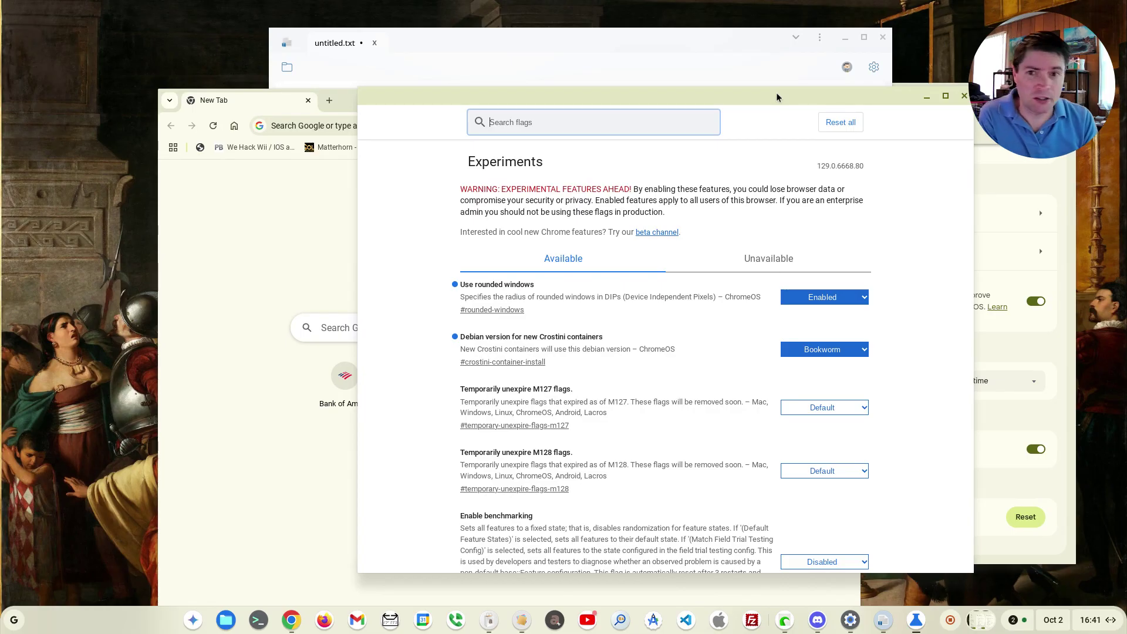
left_click_drag(792, 93, 651, 62)
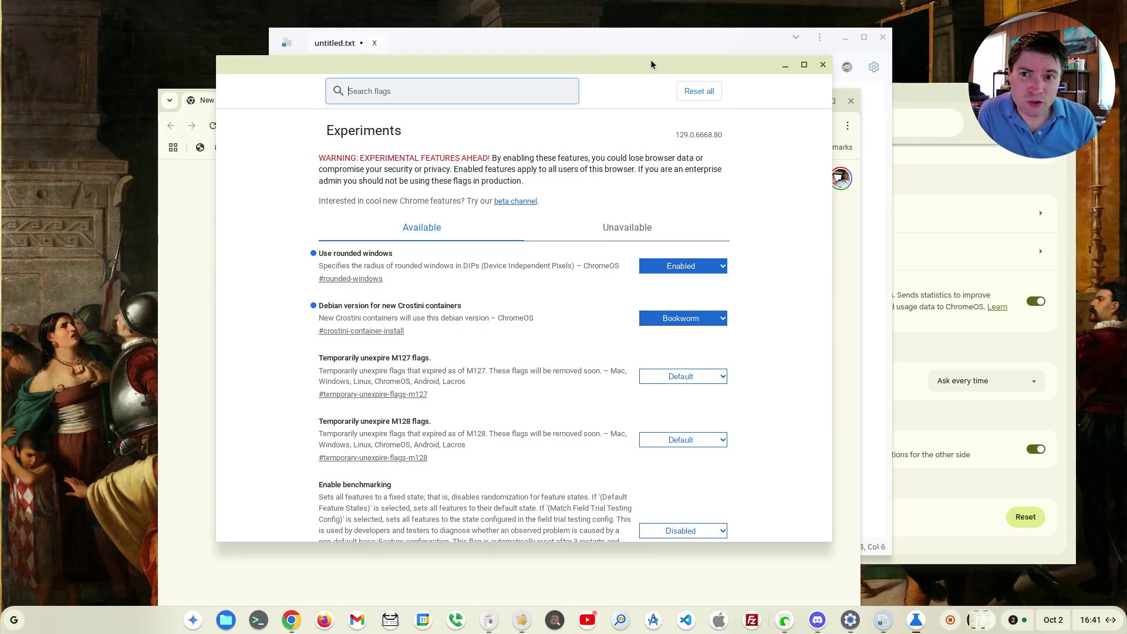
left_click_drag(626, 67, 594, 63)
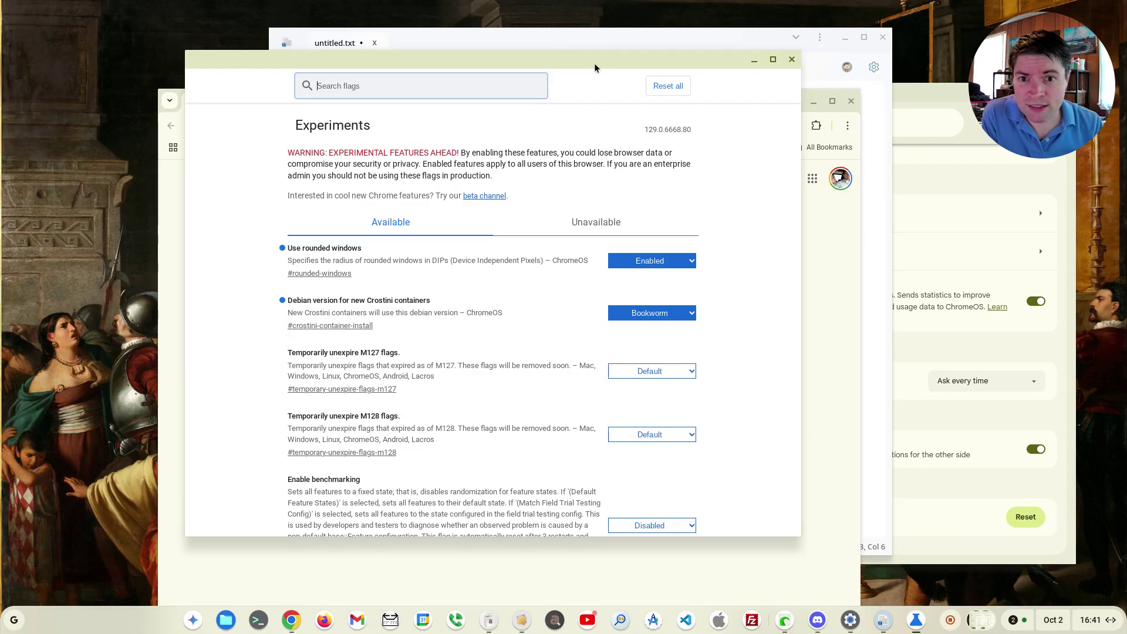
left_click(789, 61)
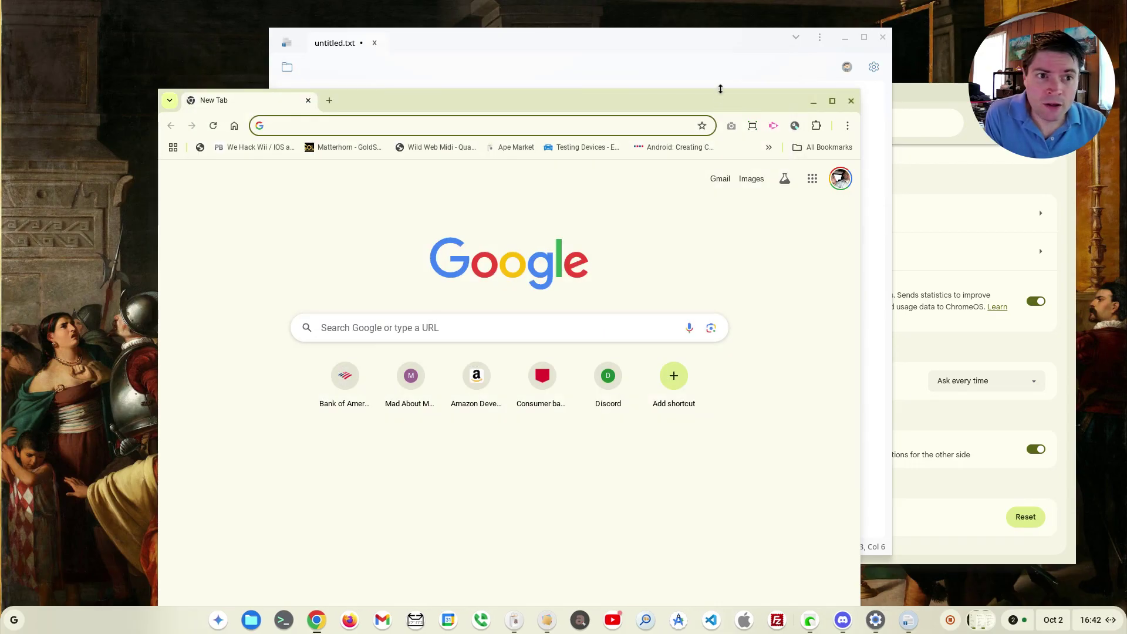
left_click_drag(722, 88, 690, 73)
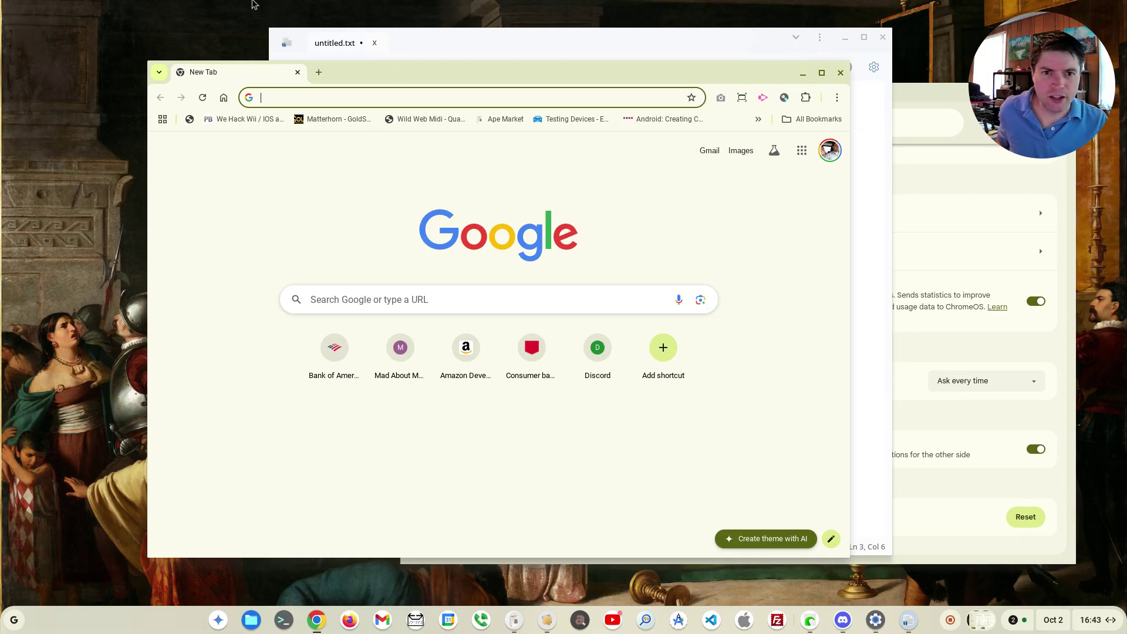
Step: Switch from Chrome to the untitled.txt Typepad window and open Quick Insert there
key("super+f")
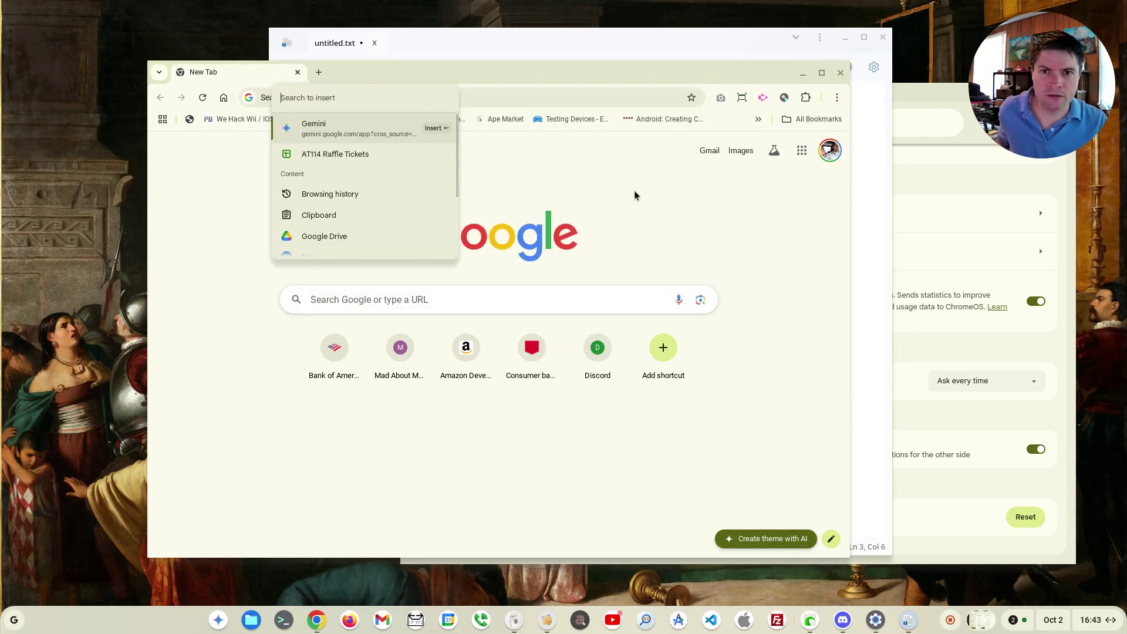
scroll(394, 159, "down", 3)
left_click(512, 51)
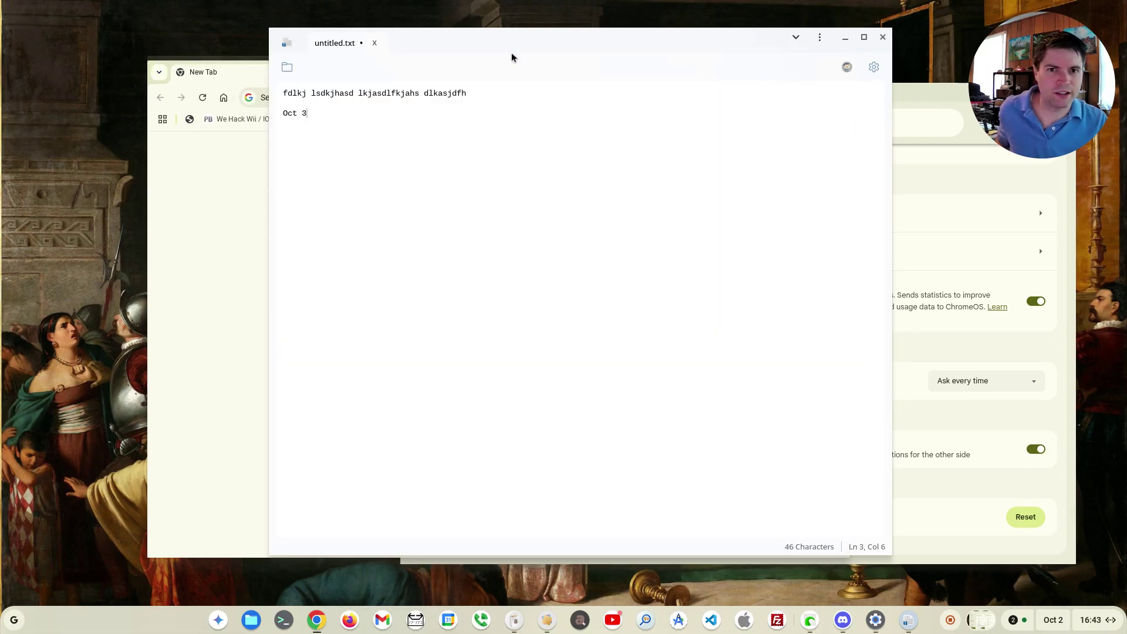
key("super+f")
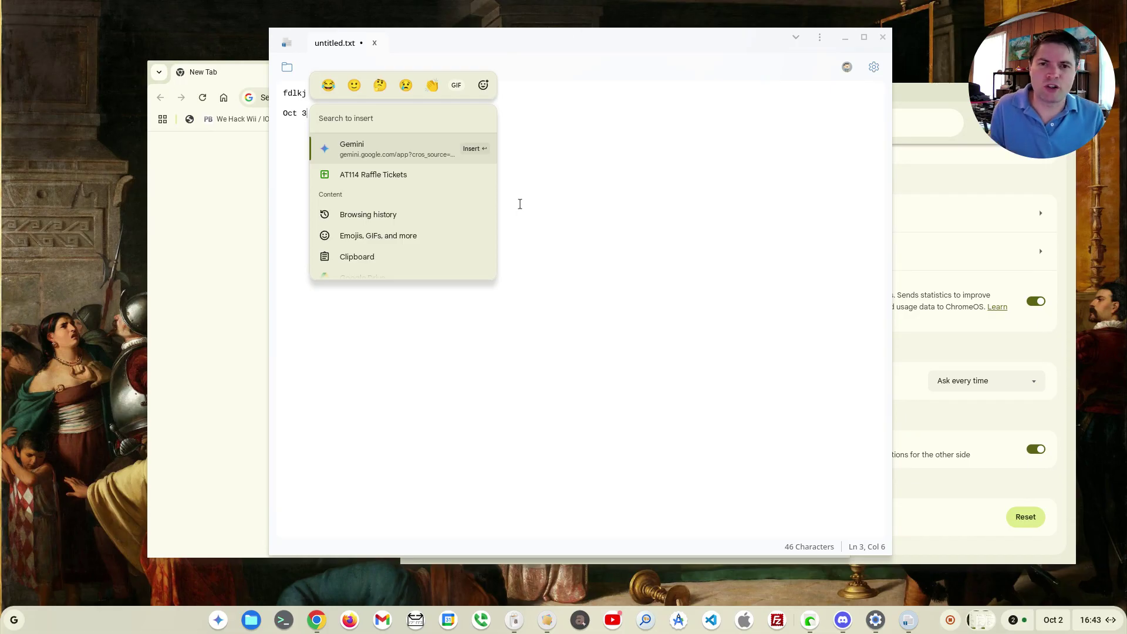